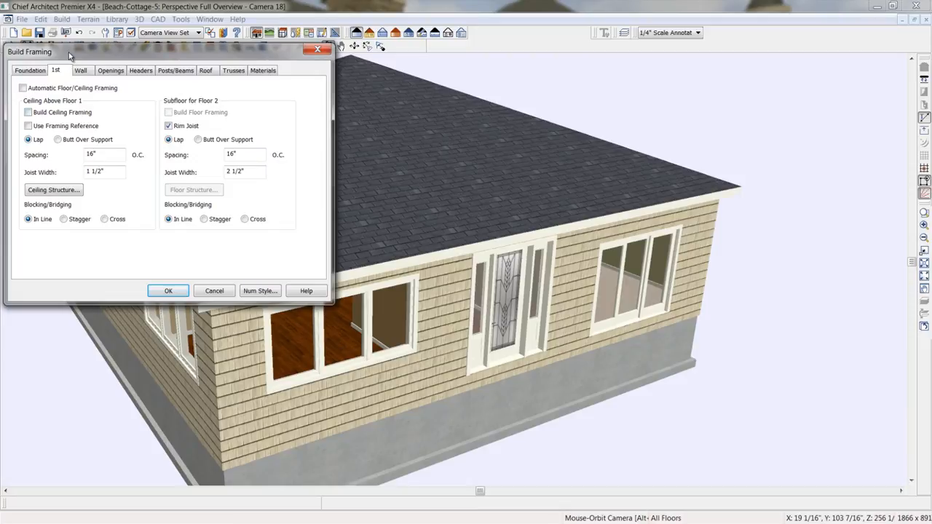
Turn on floor framing for the Floor 1 subfloor and check the first-floor ceiling framing options.
{"action": "left_click", "coordinate": [35, 73]}
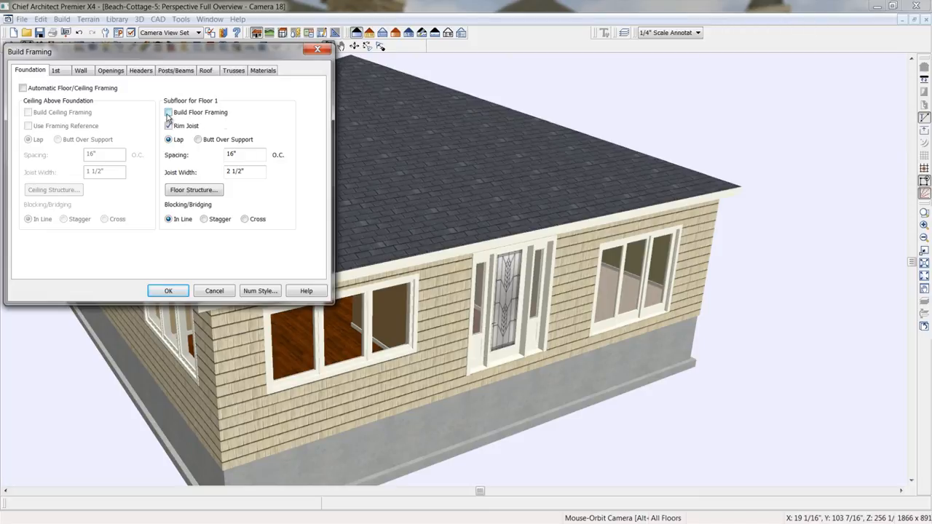
{"action": "left_click", "coordinate": [61, 72]}
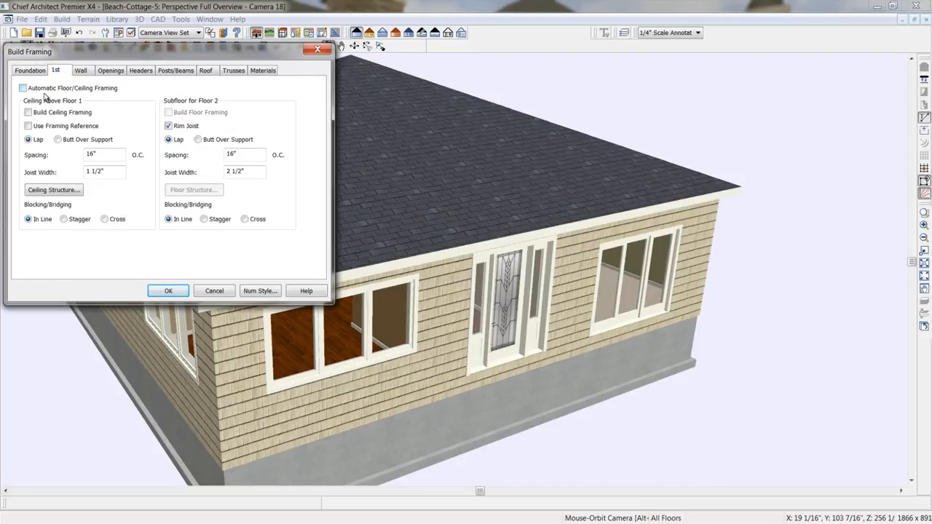
Turn off Use Wall Framing Material and turn on Build Wall Framing in the wall framing settings.
{"action": "left_click", "coordinate": [79, 71]}
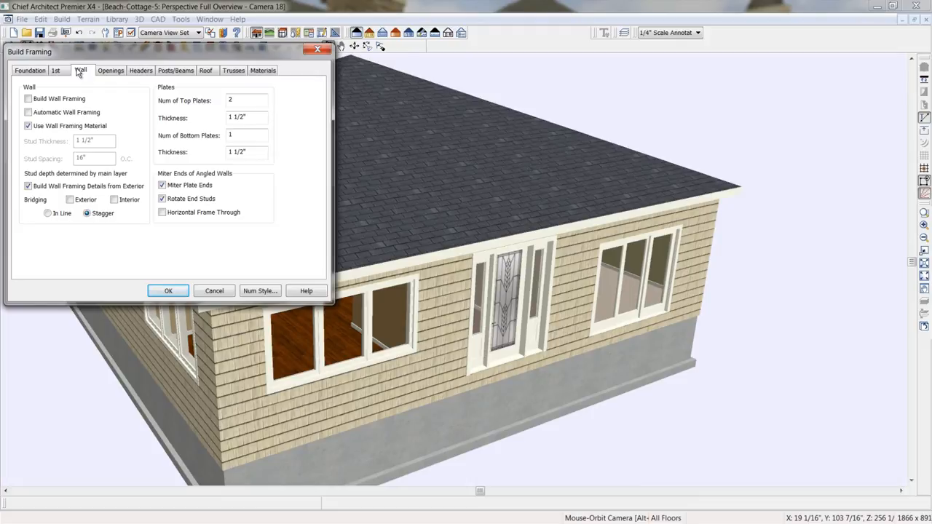
{"action": "left_click", "coordinate": [40, 129]}
{"action": "double_click", "coordinate": [104, 143]}
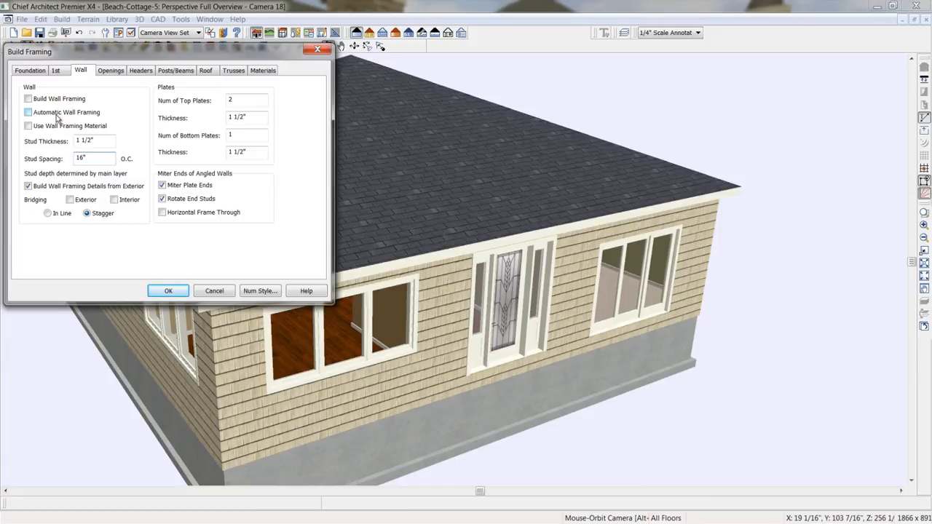
{"action": "left_click", "coordinate": [34, 101]}
Review the framing settings for openings and headers, and turn on Build Roof Framing.
{"action": "left_click", "coordinate": [121, 71]}
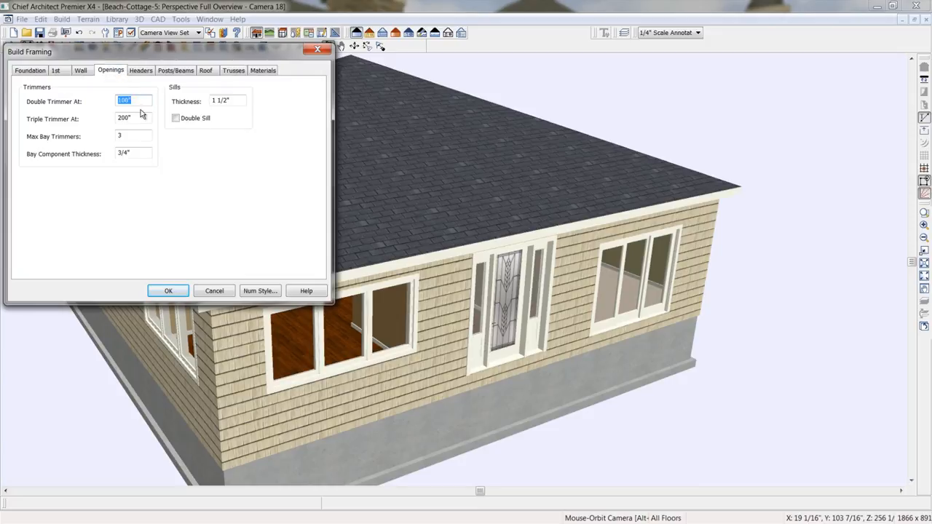
{"action": "left_click", "coordinate": [141, 72]}
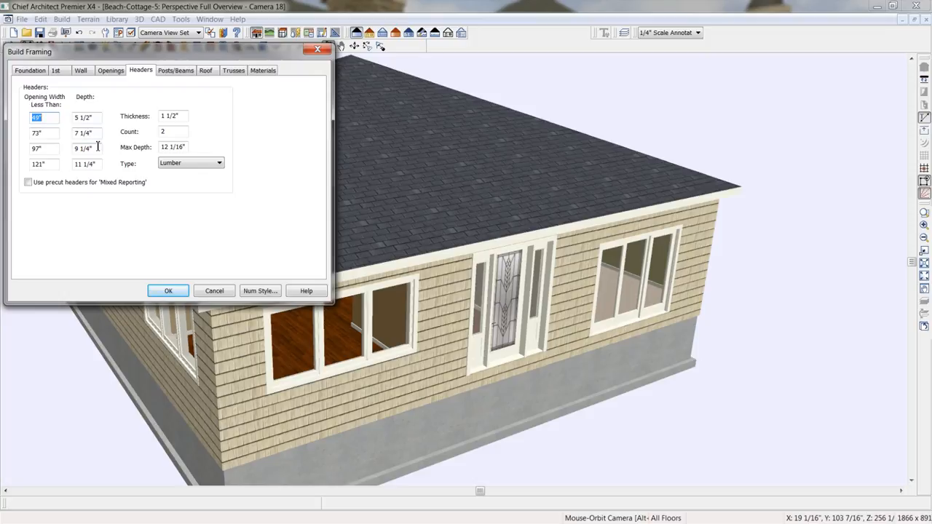
{"action": "left_click", "coordinate": [209, 71]}
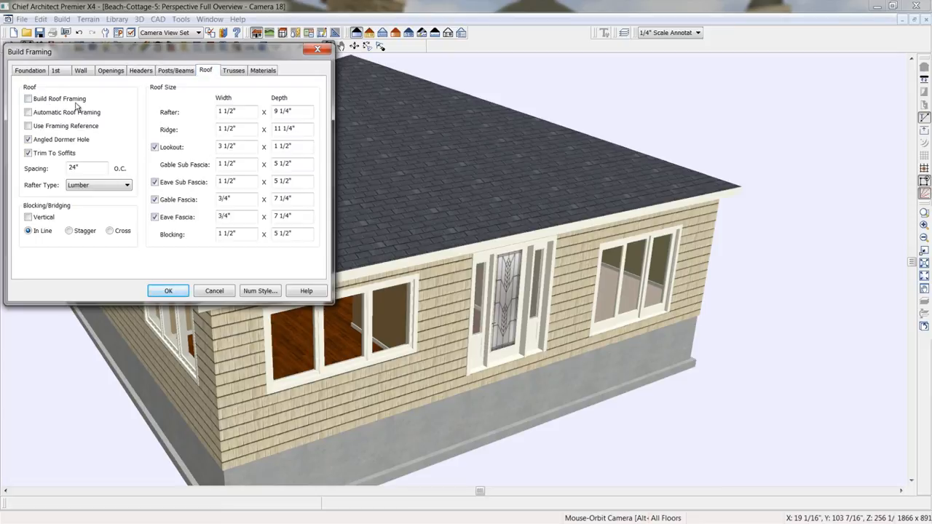
{"action": "left_click", "coordinate": [50, 102]}
Build the framing and turn on display of the hidden framing layers, including Framing, Floor and Framing, Roof Trusses.
{"action": "left_click", "coordinate": [169, 292]}
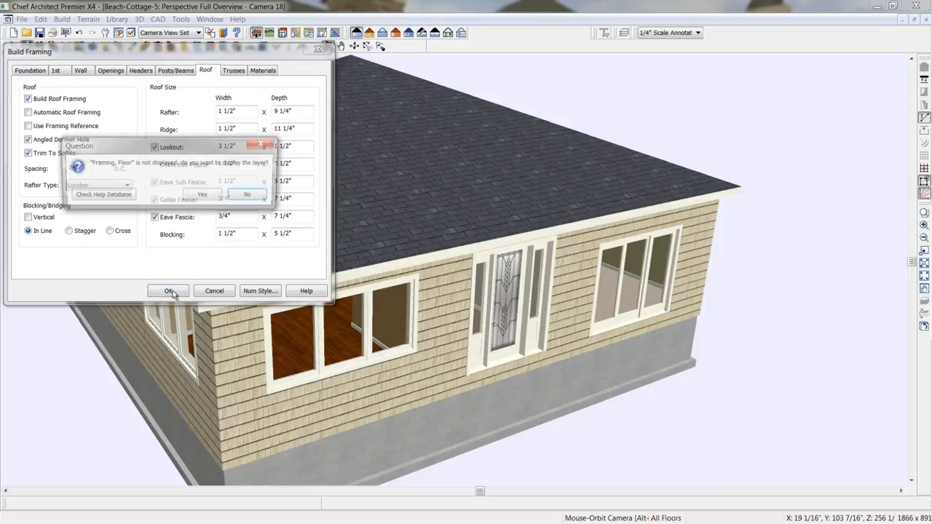
{"action": "left_click", "coordinate": [204, 196]}
{"action": "left_click", "coordinate": [203, 196]}
{"action": "left_click", "coordinate": [203, 196]}
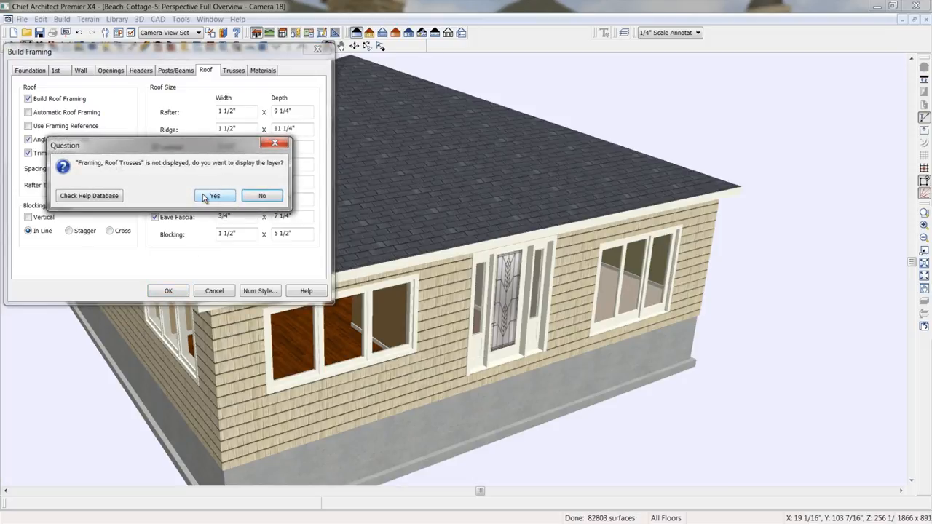
{"action": "left_click", "coordinate": [203, 196]}
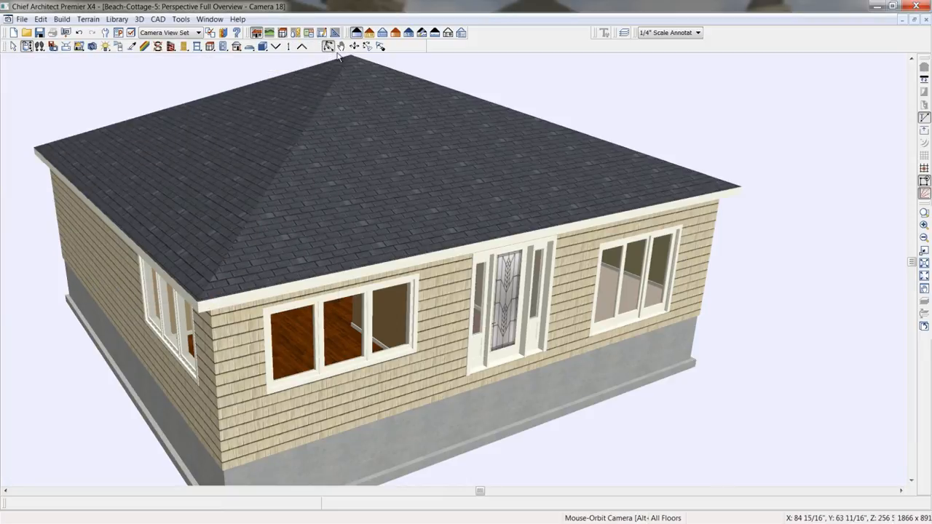
Inspect the framing through the house in Glass House rendering from another corner, and close the camera view.
{"action": "left_click", "coordinate": [382, 33]}
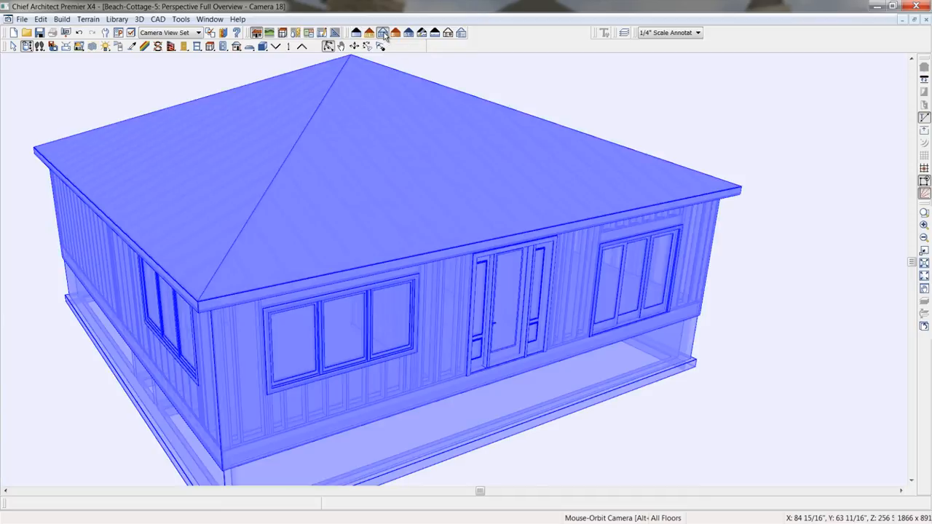
{"action": "left_click_drag", "start_coordinate": [318, 256], "coordinate": [195, 267]}
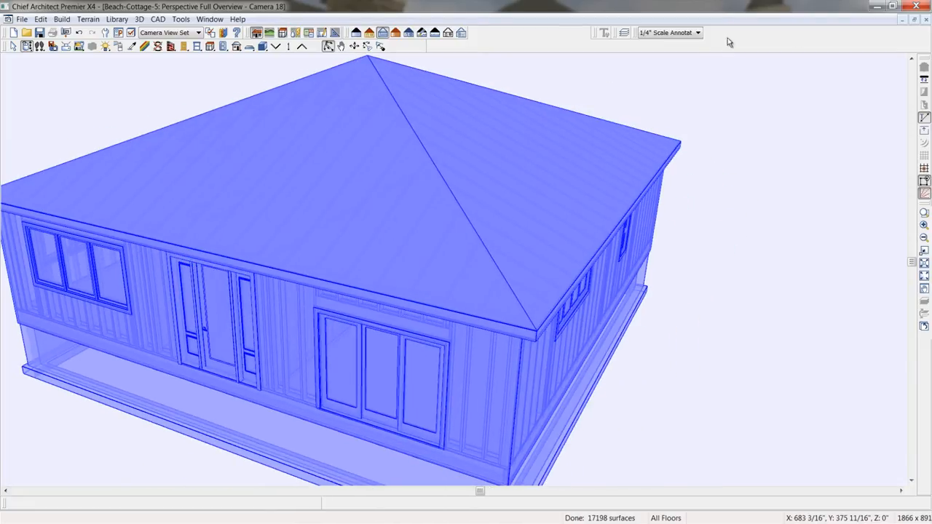
{"action": "left_click", "coordinate": [926, 19]}
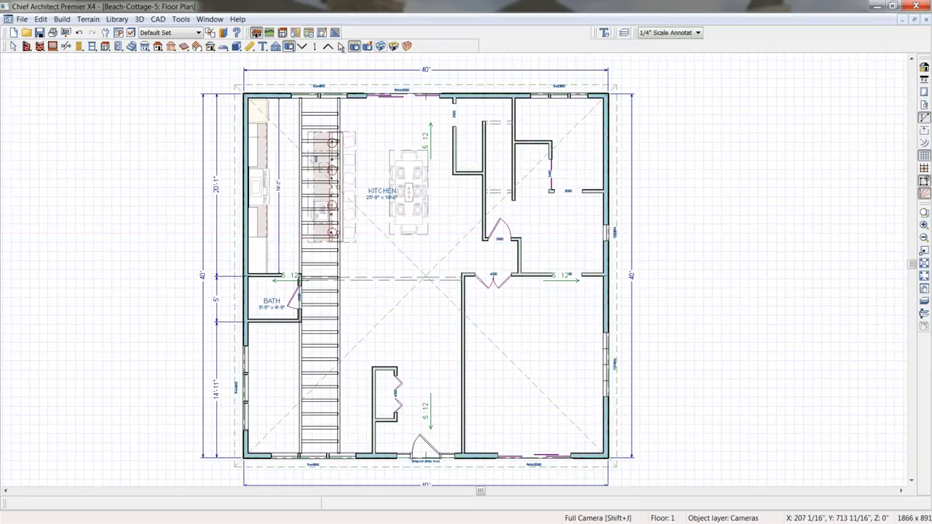
Create a perspective framing overview of the house and view the framed front from above.
{"action": "left_click", "coordinate": [407, 46]}
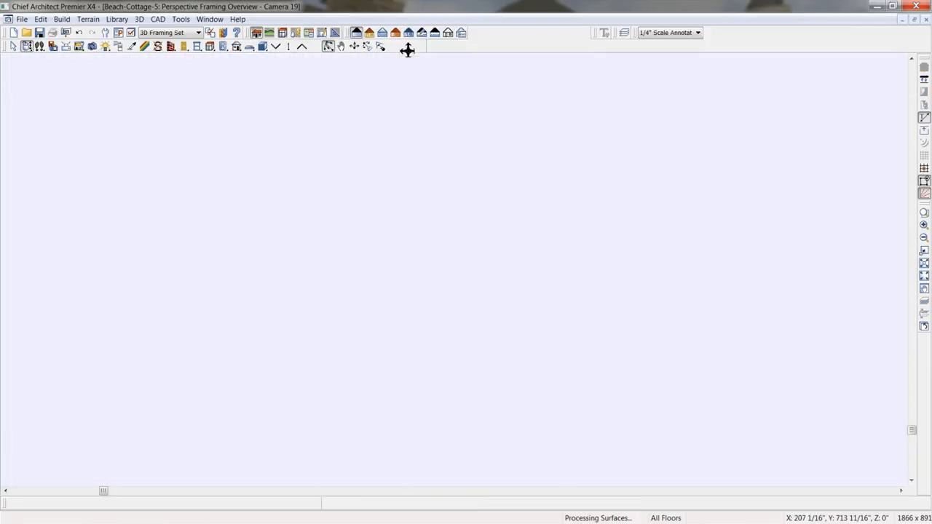
{"action": "left_click_drag", "start_coordinate": [447, 240], "coordinate": [334, 274]}
{"action": "scroll", "coordinate": [440, 275], "scroll_direction": "up", "scroll_amount": 5}
{"action": "scroll", "coordinate": [349, 254], "scroll_direction": "down", "scroll_amount": 3}
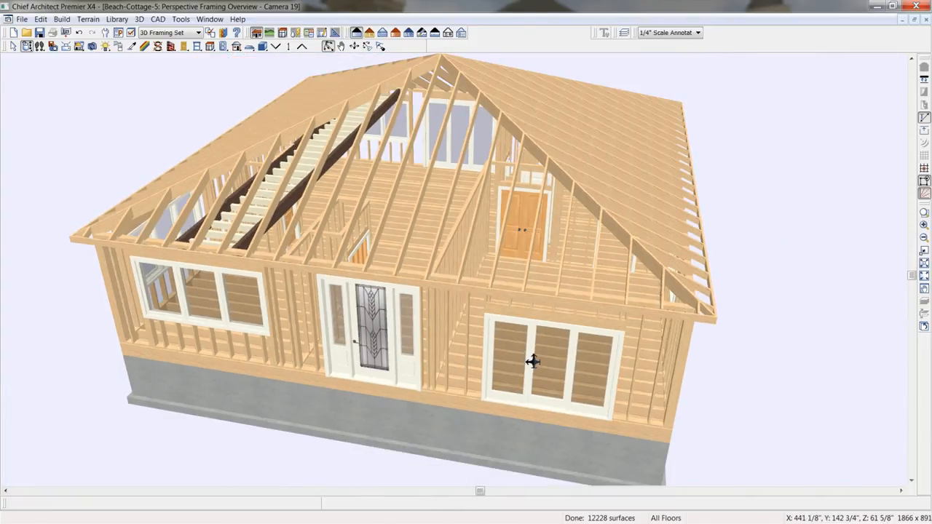
{"action": "left_click_drag", "start_coordinate": [605, 352], "coordinate": [590, 354]}
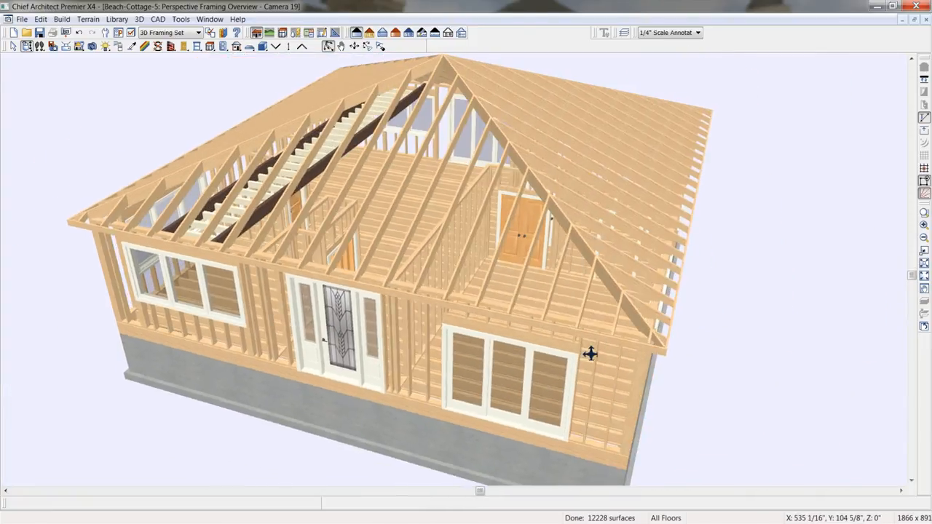
Check the framing layers in the 3D Framing Set without changing them, and view the framing from another corner.
{"action": "left_click", "coordinate": [131, 32]}
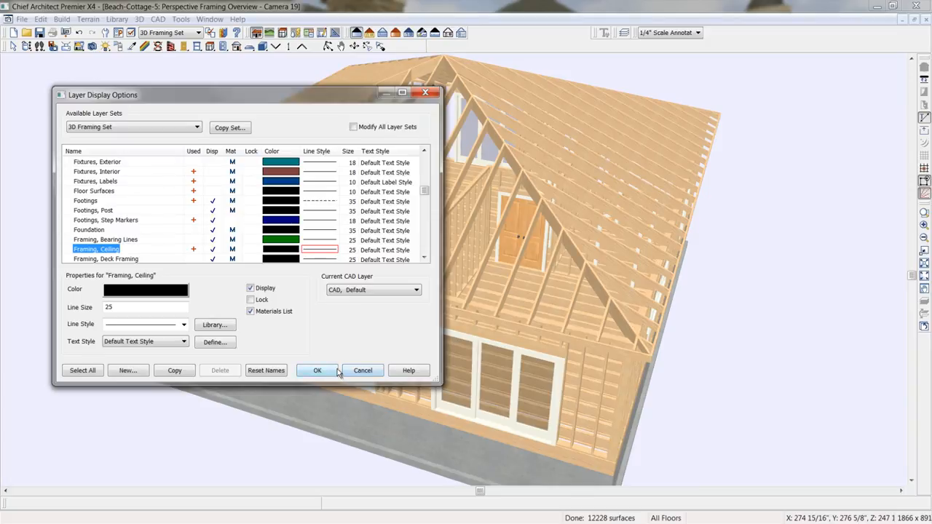
{"action": "left_click", "coordinate": [373, 372]}
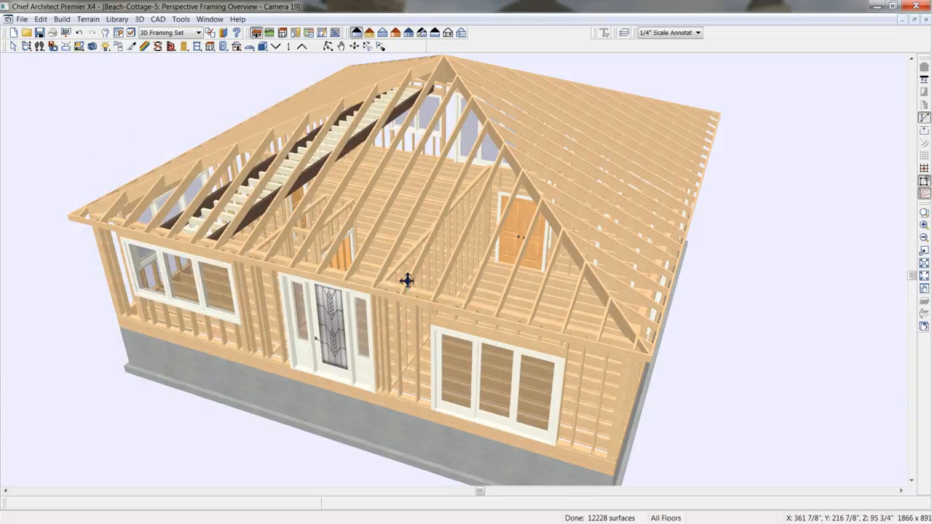
{"action": "left_click_drag", "start_coordinate": [304, 266], "coordinate": [465, 265]}
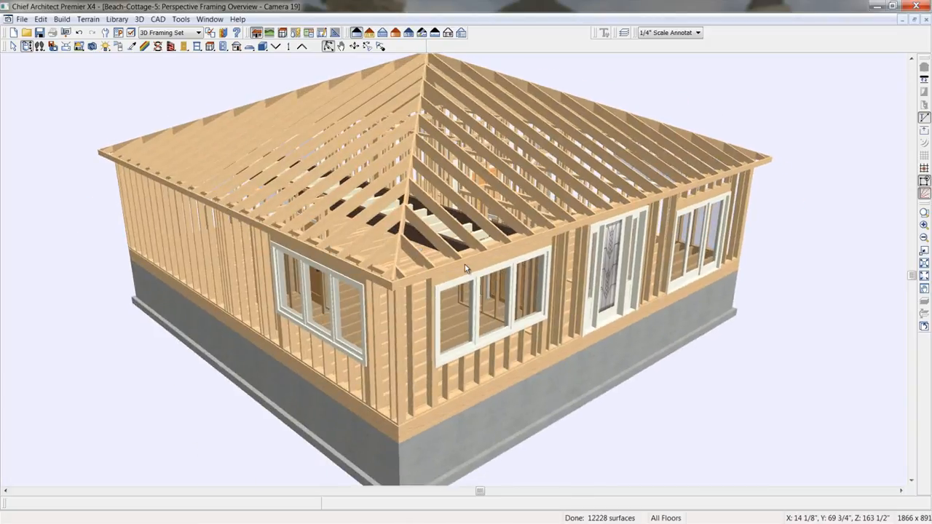
Arrange the framing overview and floor plan side by side, and display the Framing, Wall layer in the plan's Default Set.
{"action": "key", "text": "shift+F4"}
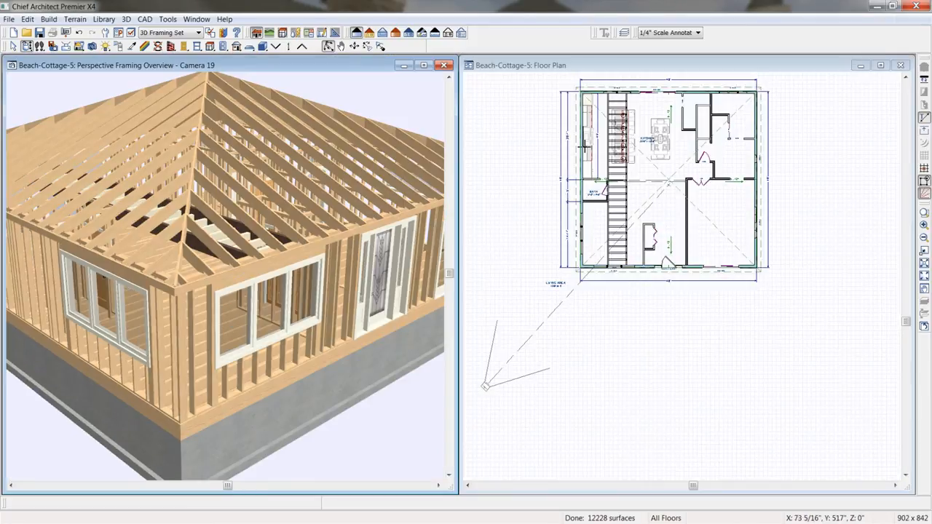
{"action": "scroll", "coordinate": [582, 77], "scroll_direction": "up", "scroll_amount": 6}
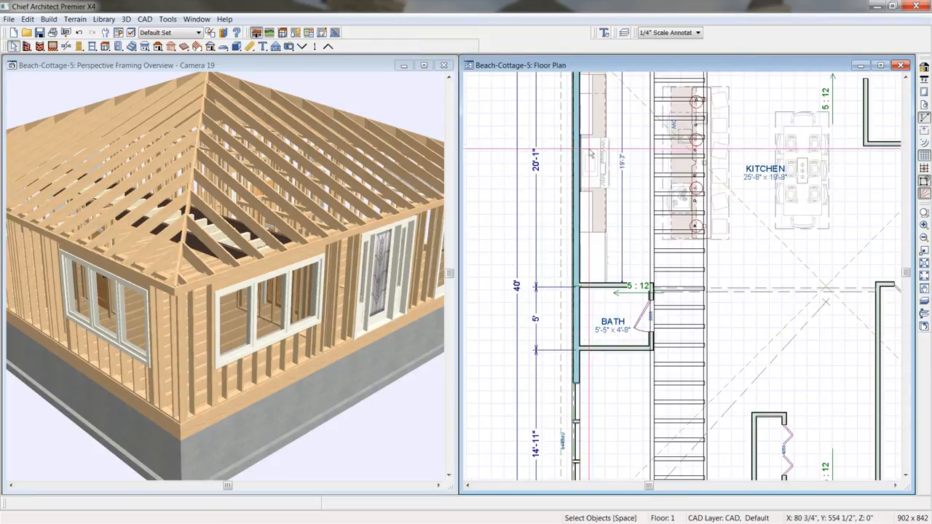
{"action": "left_click", "coordinate": [131, 32]}
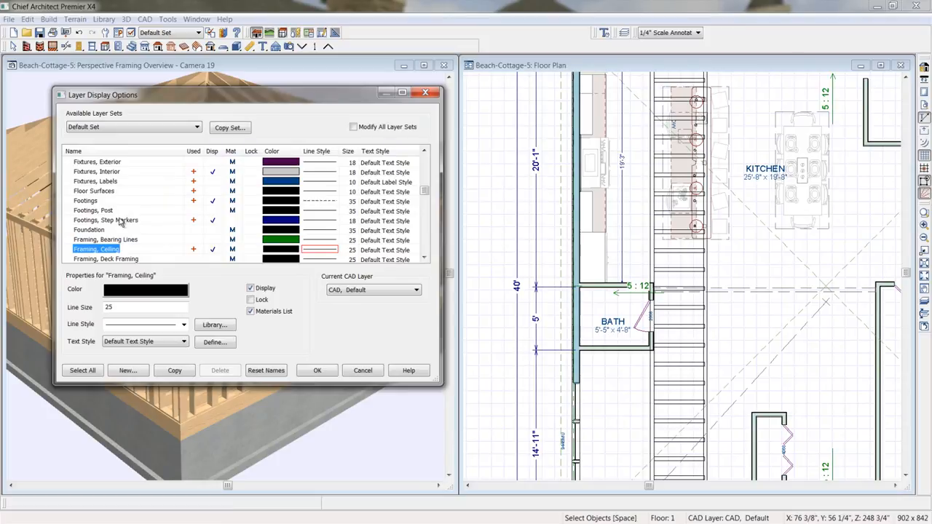
{"action": "left_click", "coordinate": [107, 240]}
{"action": "scroll", "coordinate": [107, 243], "scroll_direction": "down", "scroll_amount": 3}
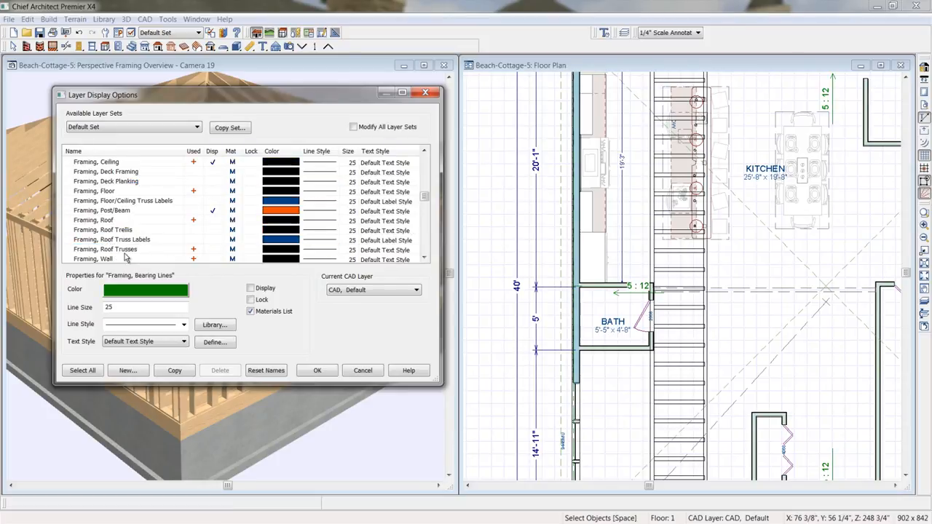
{"action": "left_click", "coordinate": [212, 260]}
{"action": "left_click", "coordinate": [317, 370]}
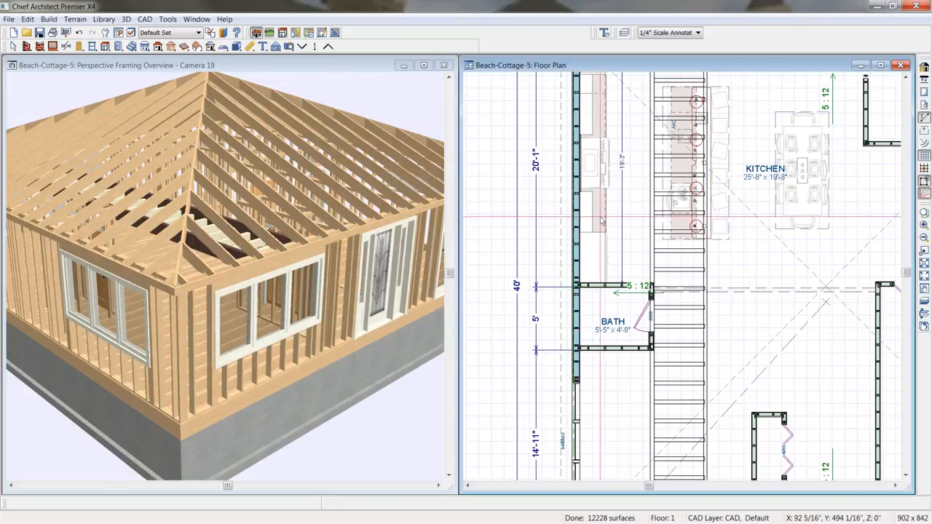
Open the wall detail of the exterior wall beside the bath.
{"action": "scroll", "coordinate": [595, 321], "scroll_direction": "up", "scroll_amount": 2}
{"action": "middle_click_drag", "start_coordinate": [595, 320], "coordinate": [612, 283]}
{"action": "left_click", "coordinate": [611, 281]}
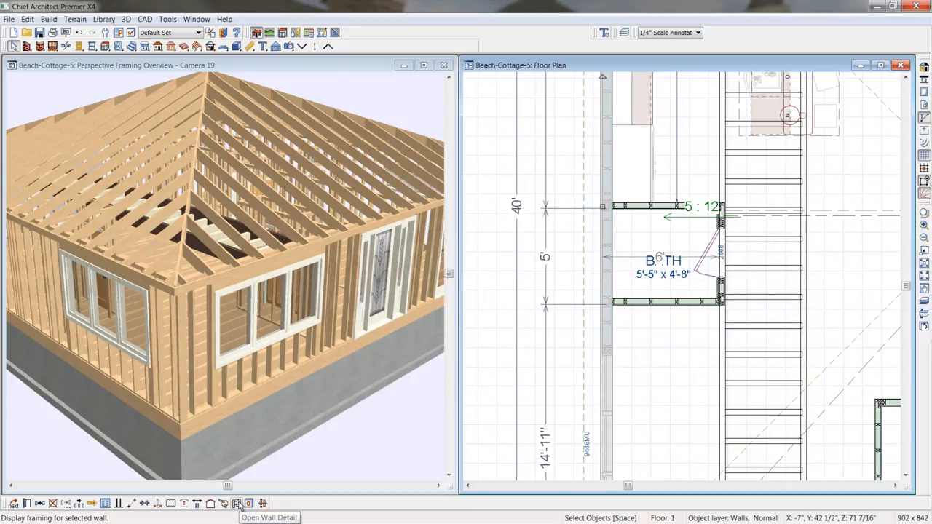
{"action": "left_click", "coordinate": [237, 503]}
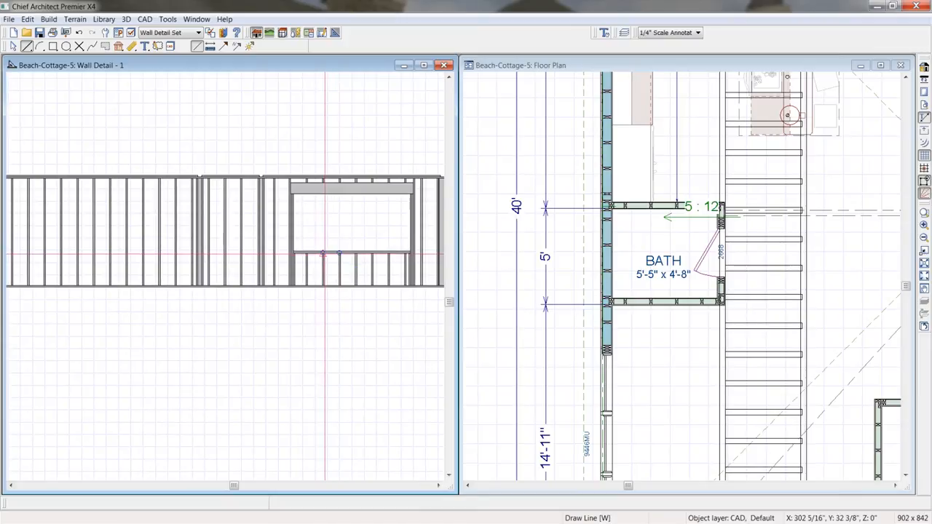
Examine the framing specification of the header over the window opening, including its type options and thickness, and keep the settings.
{"action": "scroll", "coordinate": [324, 253], "scroll_direction": "up", "scroll_amount": 1}
{"action": "middle_click_drag", "start_coordinate": [370, 209], "coordinate": [272, 225]}
{"action": "scroll", "coordinate": [271, 225], "scroll_direction": "up", "scroll_amount": 2}
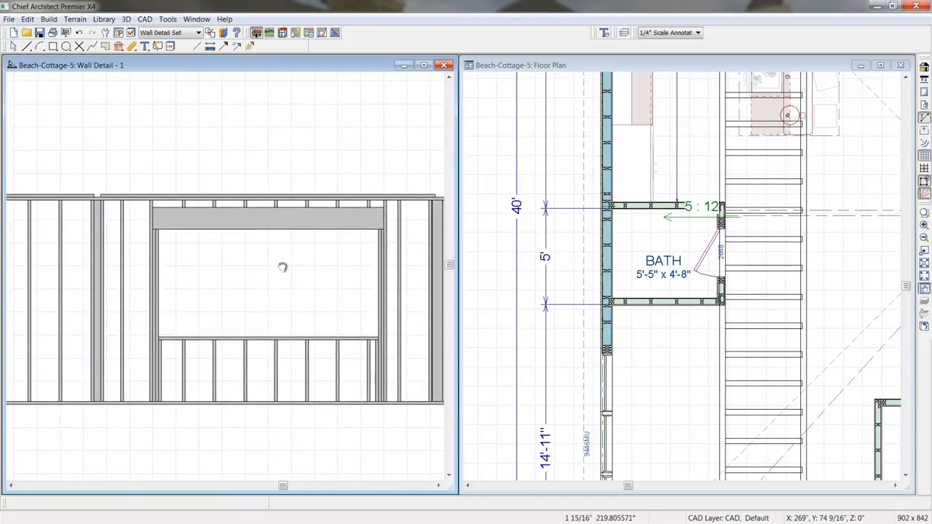
{"action": "left_click", "coordinate": [280, 218]}
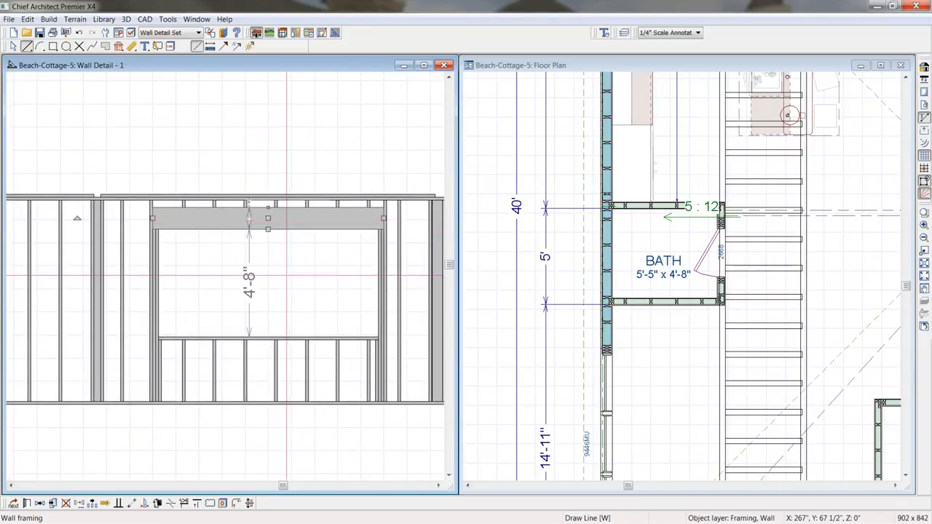
{"action": "left_click_drag", "start_coordinate": [191, 221], "coordinate": [238, 226]}
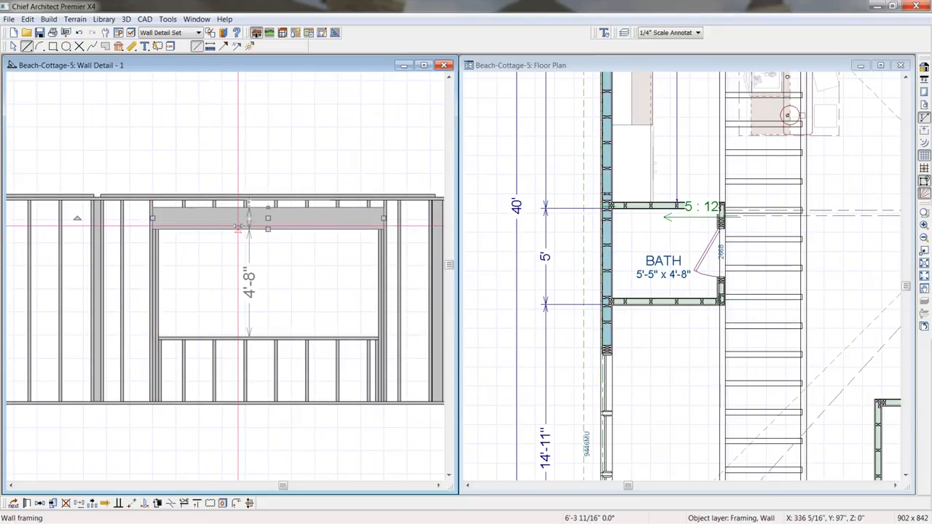
{"action": "double_click", "coordinate": [237, 226]}
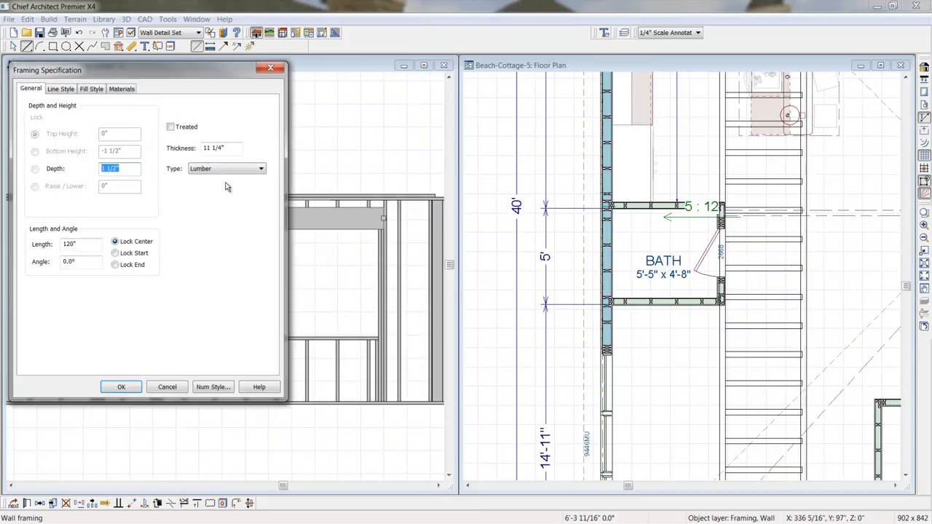
{"action": "left_click", "coordinate": [262, 170]}
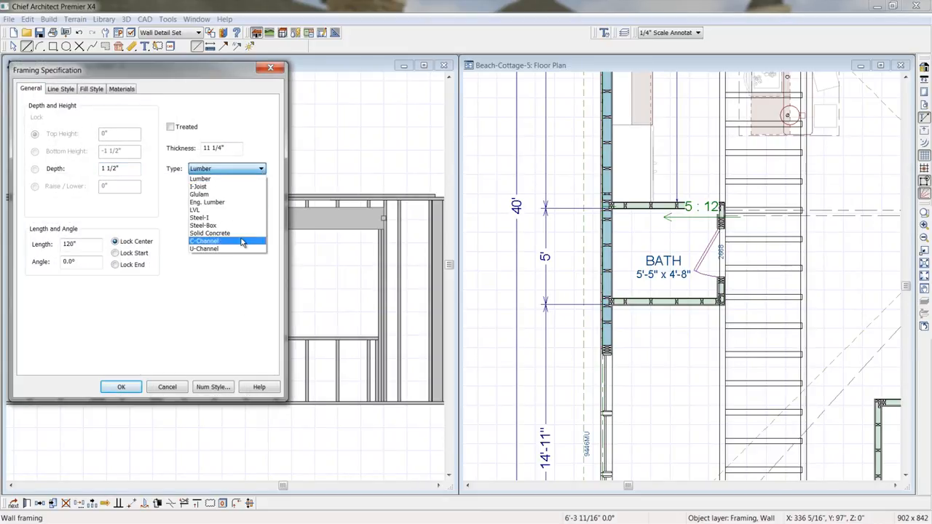
{"action": "left_click", "coordinate": [210, 133]}
{"action": "left_click", "coordinate": [225, 148]}
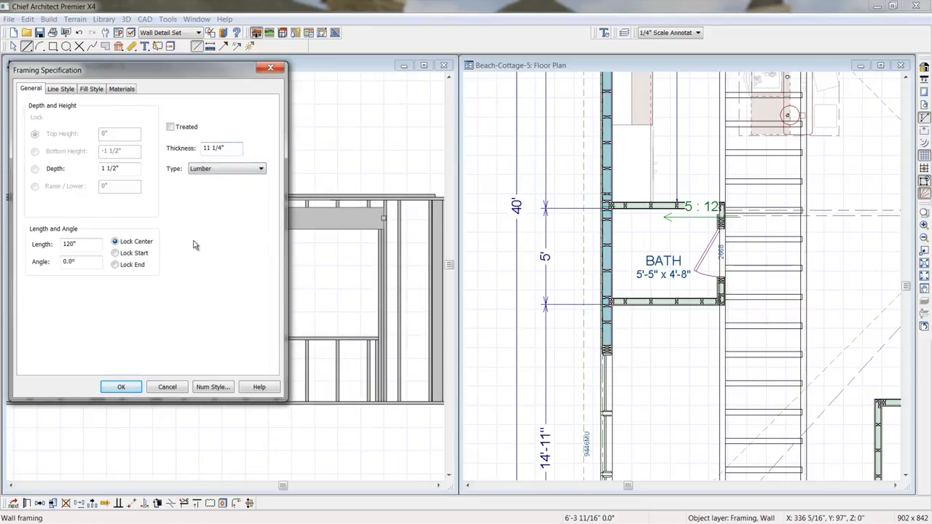
{"action": "left_click", "coordinate": [121, 386]}
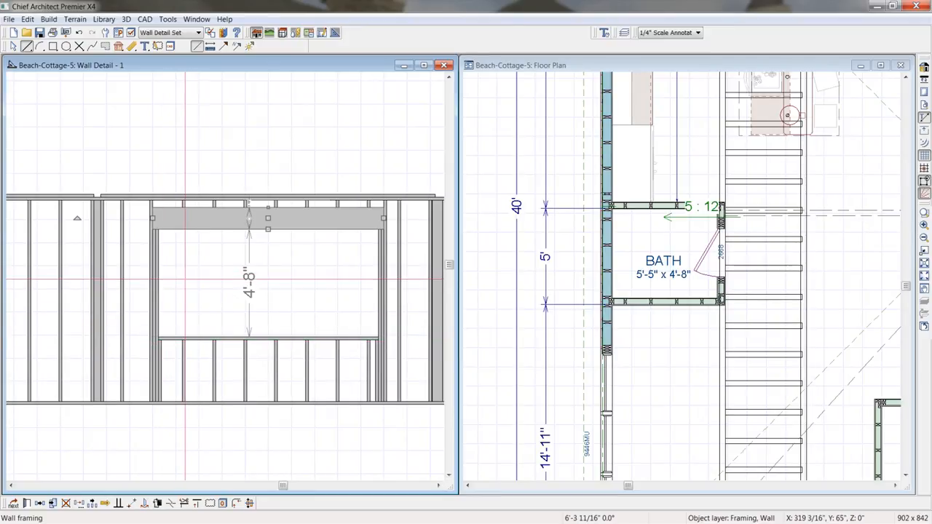
Close the wall detail, enlarge the framing overview to full size, and view the framing from another corner.
{"action": "left_click", "coordinate": [443, 64]}
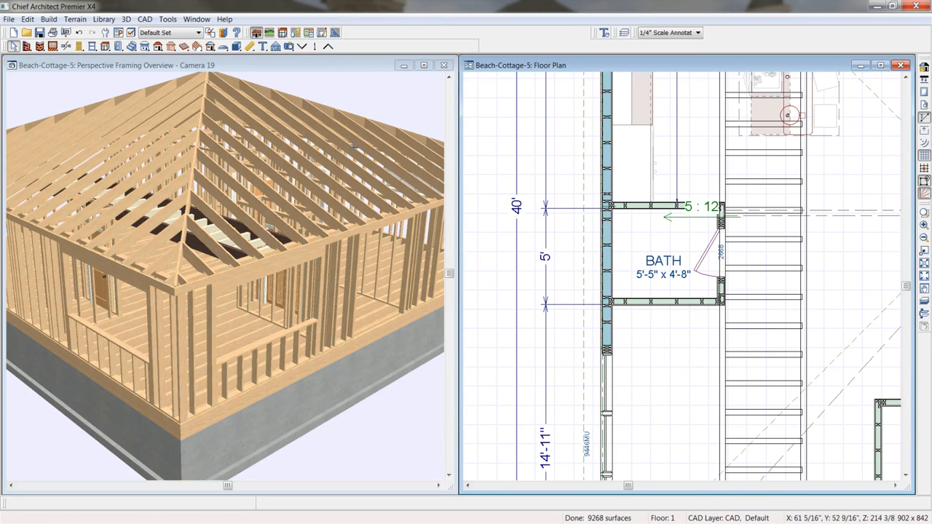
{"action": "left_click", "coordinate": [423, 65]}
{"action": "left_click_drag", "start_coordinate": [545, 229], "coordinate": [364, 259]}
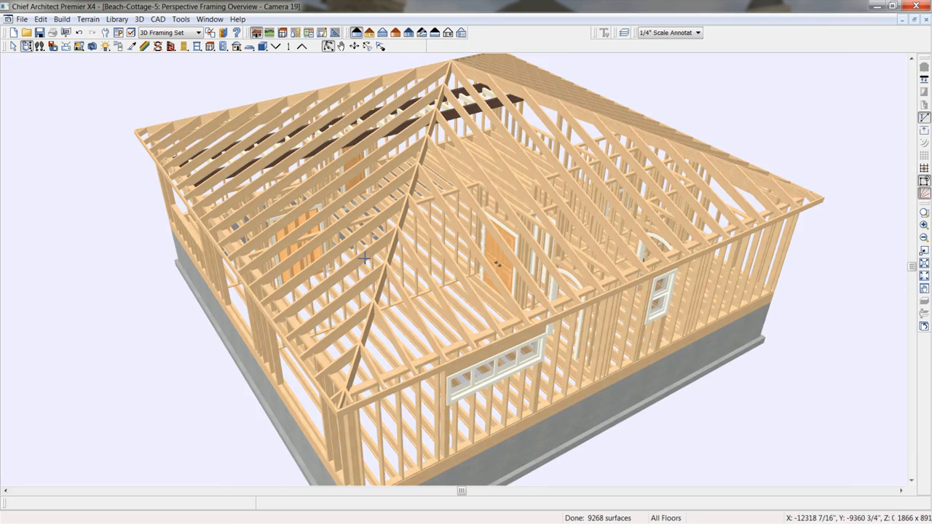
Compare the framing overview in Vector View and Glass House rendering from several corners, finishing in Vector View.
{"action": "left_click", "coordinate": [370, 32]}
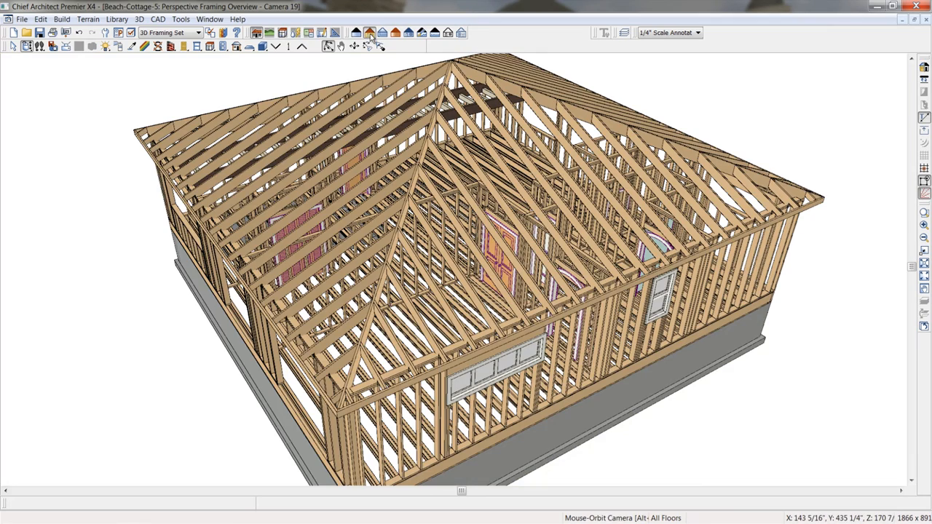
{"action": "left_click_drag", "start_coordinate": [457, 250], "coordinate": [425, 238]}
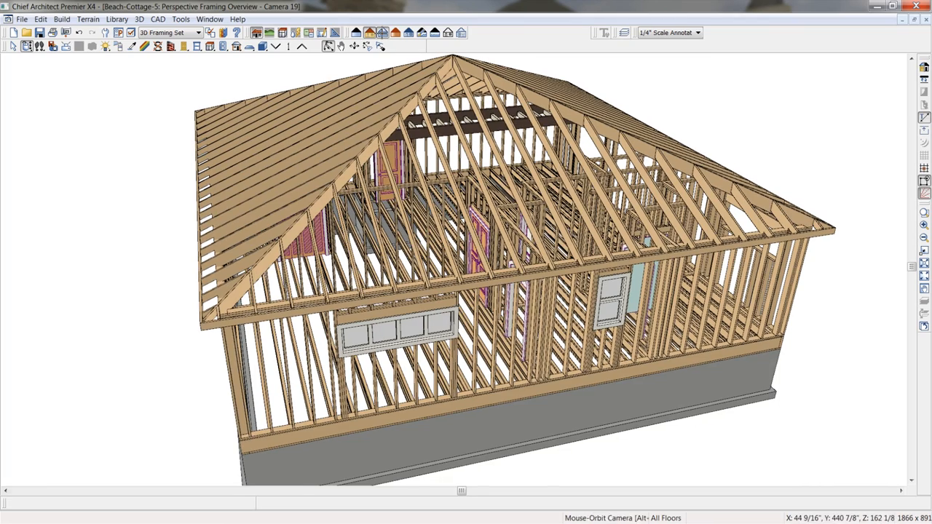
{"action": "left_click", "coordinate": [382, 33]}
{"action": "left_click_drag", "start_coordinate": [484, 251], "coordinate": [698, 264]}
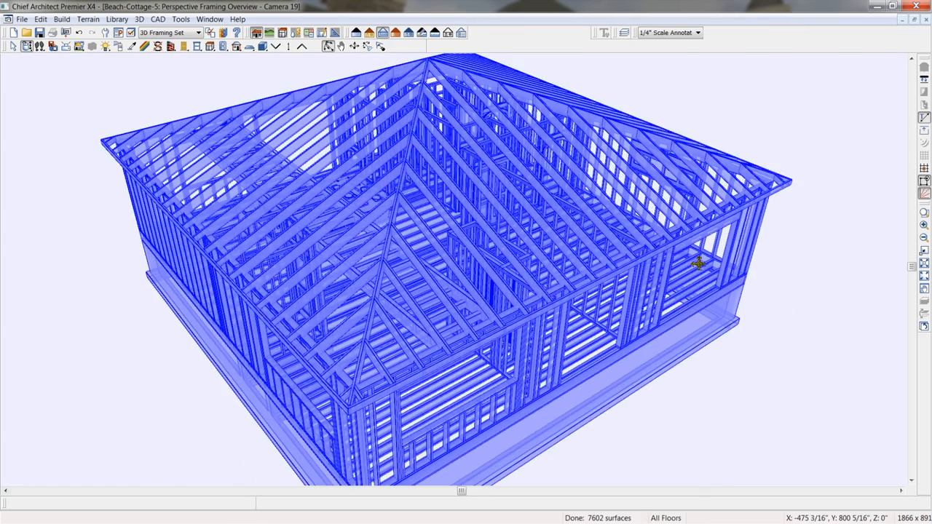
{"action": "left_click_drag", "start_coordinate": [512, 284], "coordinate": [539, 277]}
{"action": "left_click", "coordinate": [370, 35]}
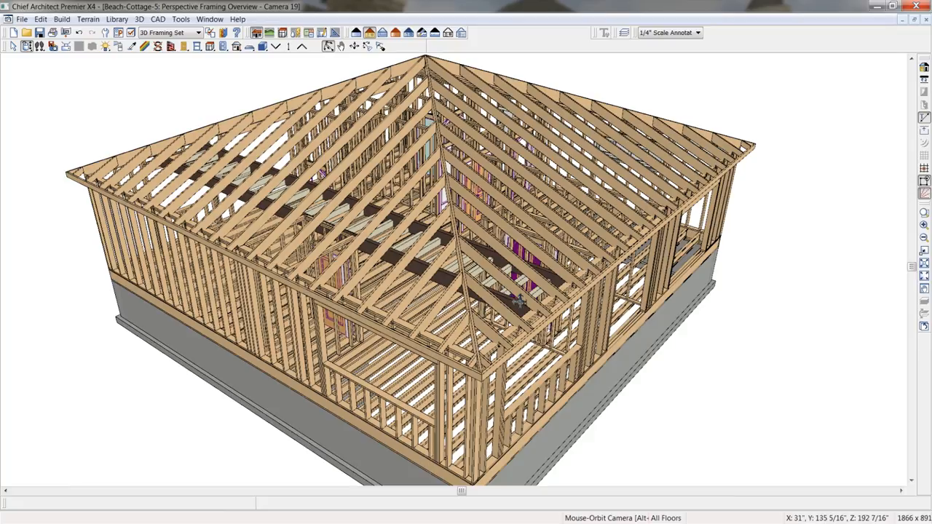
{"action": "left_click_drag", "start_coordinate": [522, 293], "coordinate": [518, 222]}
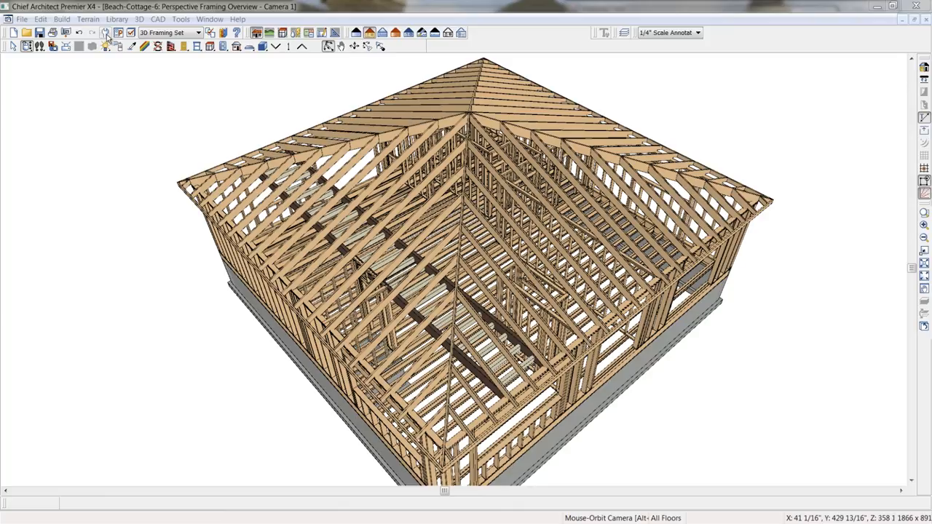
Open the saved default named Default for Structural Member Reporting in the plan's default settings for editing.
{"action": "left_click", "coordinate": [106, 34]}
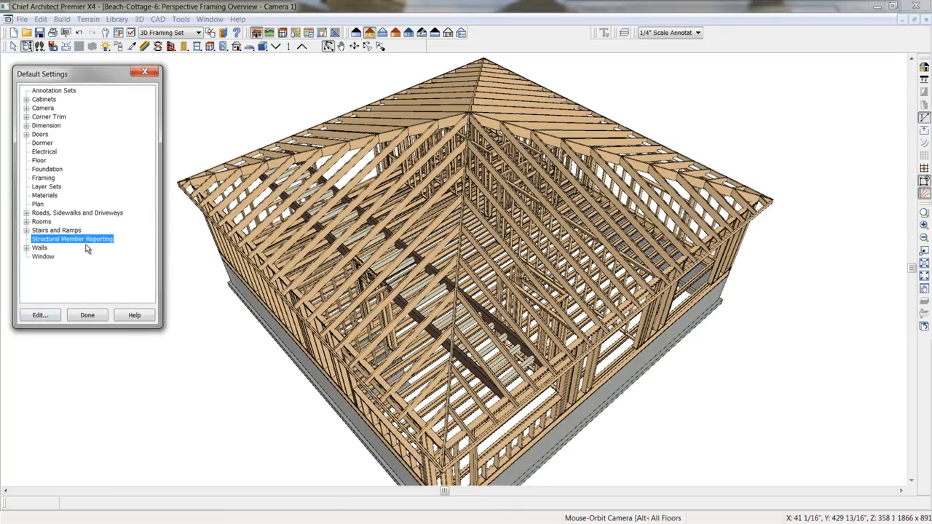
{"action": "left_click", "coordinate": [40, 316]}
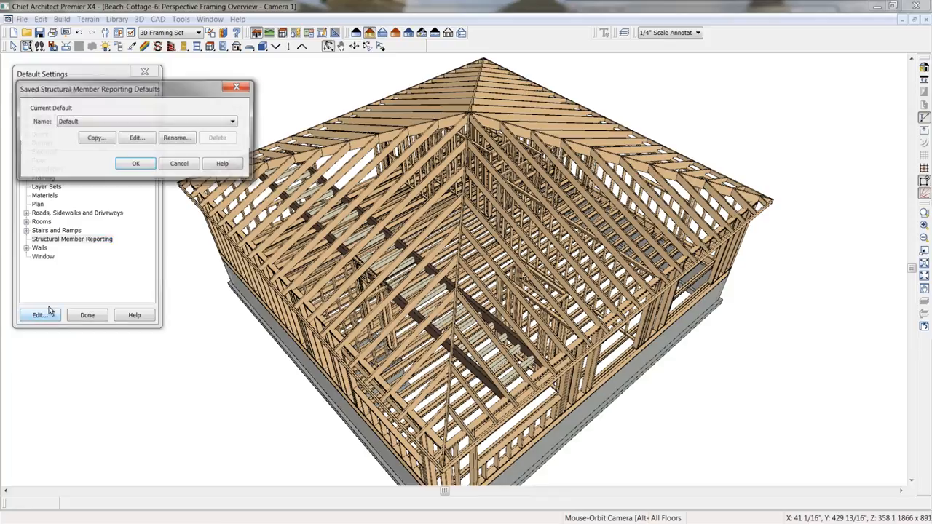
{"action": "left_click", "coordinate": [141, 138]}
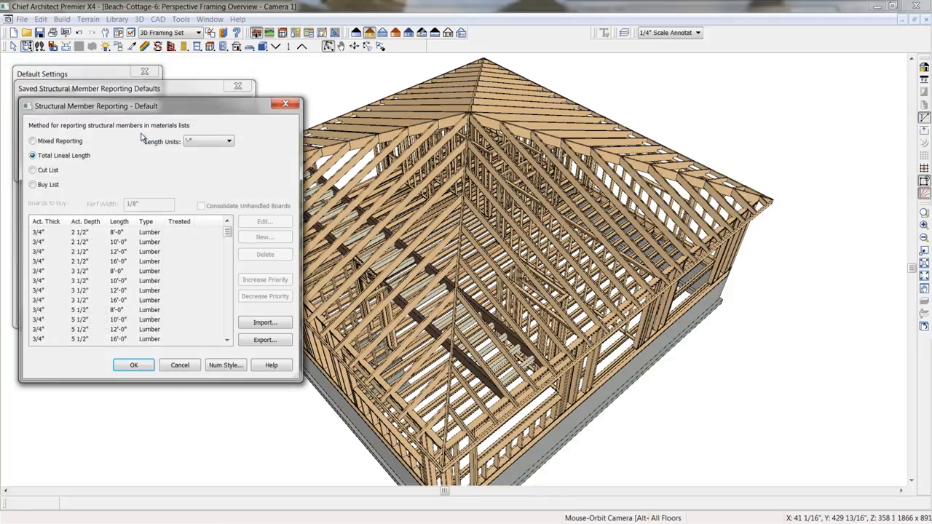